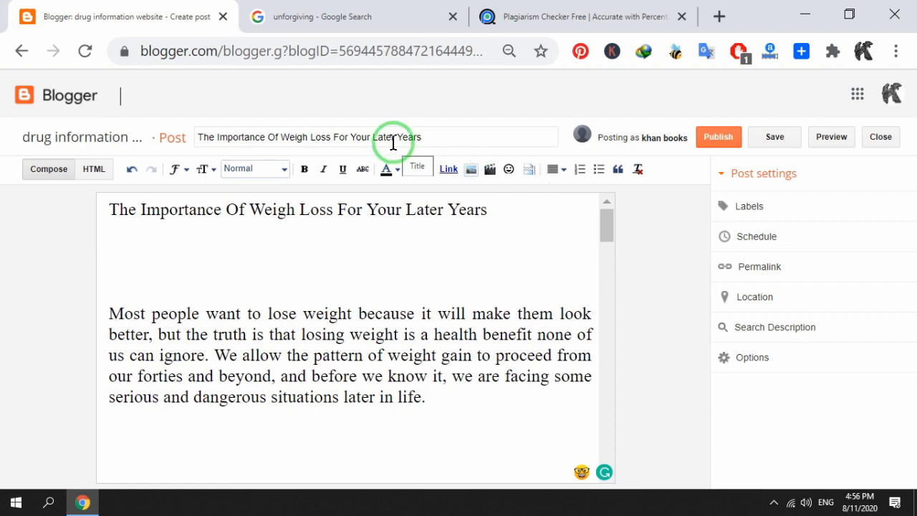
- Copy the phrase "Weigh Loss" from the heading line in the blog post body
left_click(333, 207)
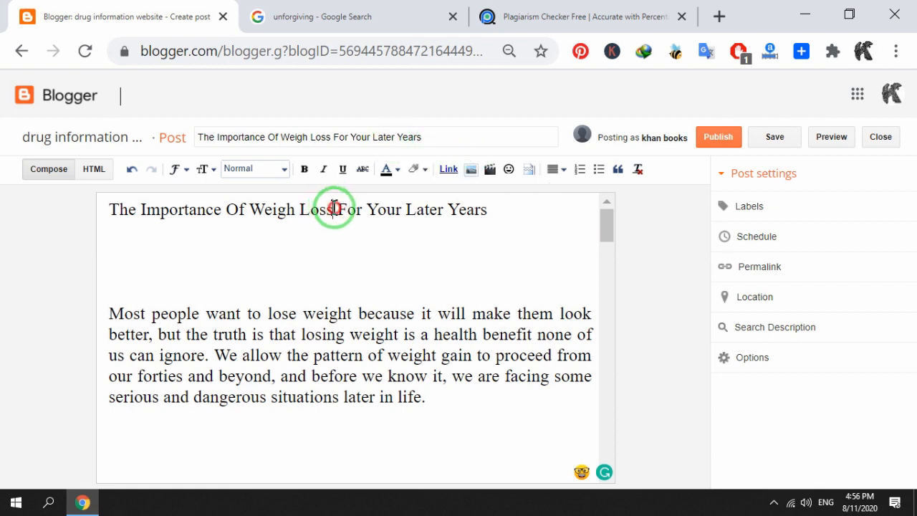
left_click_drag(333, 207, 250, 207)
right_click(251, 208)
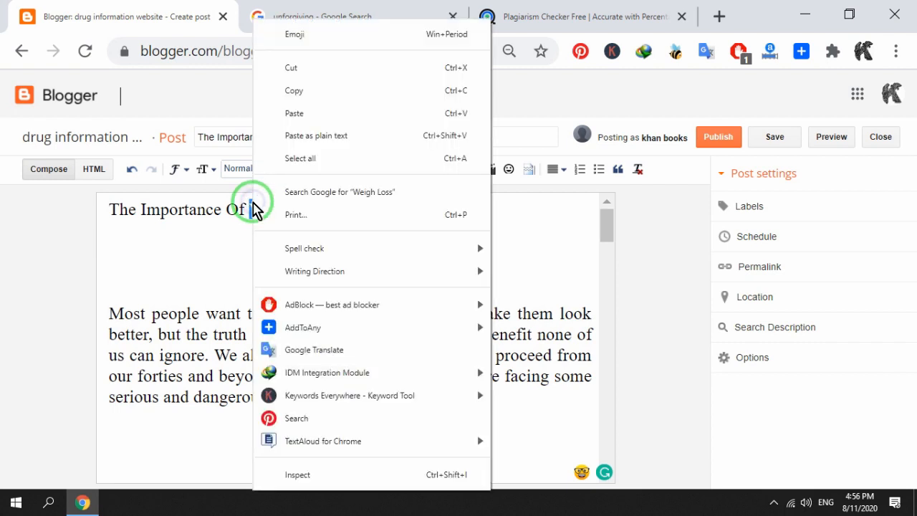
left_click(305, 94)
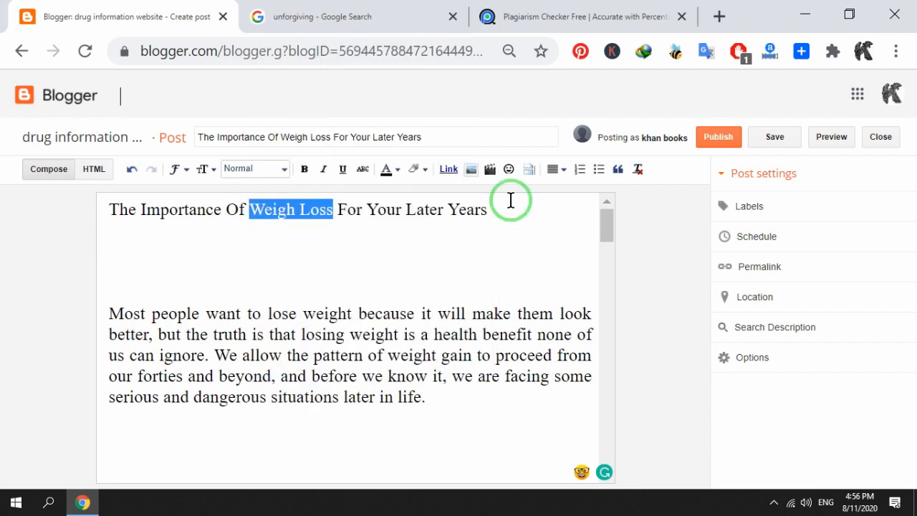
- Search Google for "google planner" in a new browser tab and open the Google Keyword Planner on Google Ads result
left_click(719, 18)
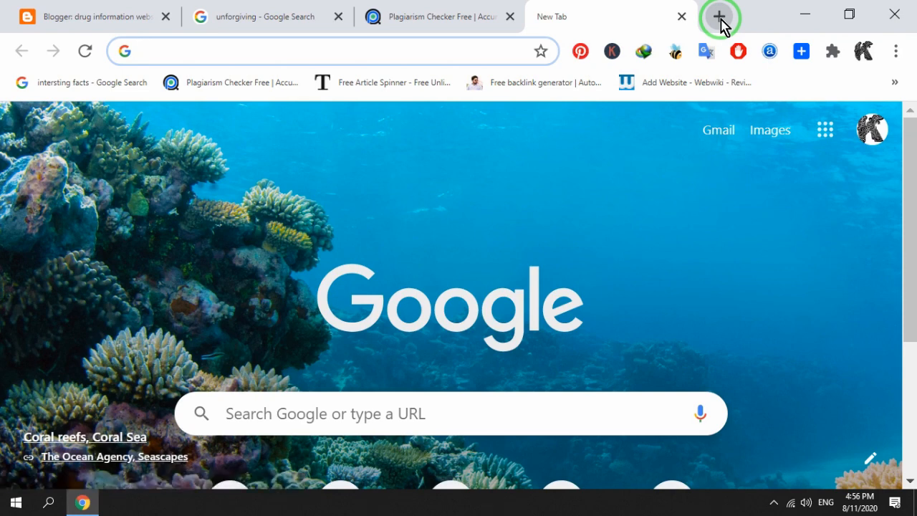
type("goo")
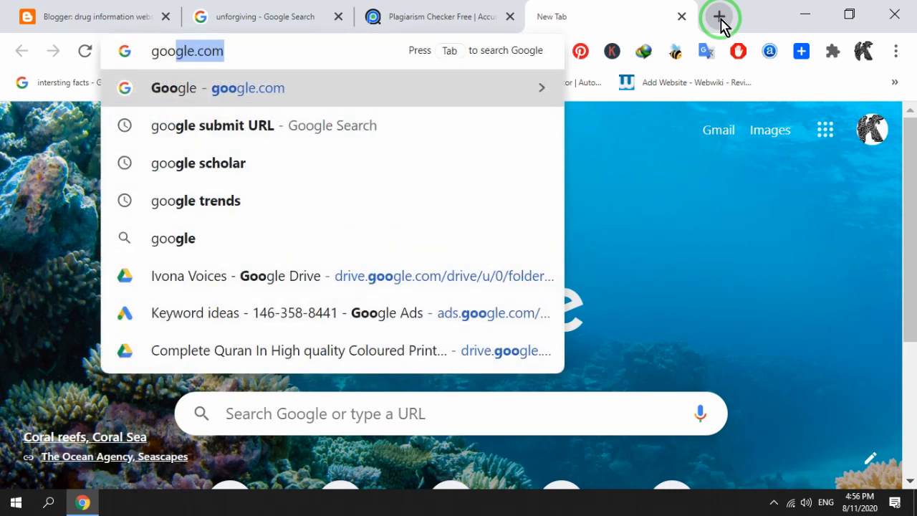
type("gle pl")
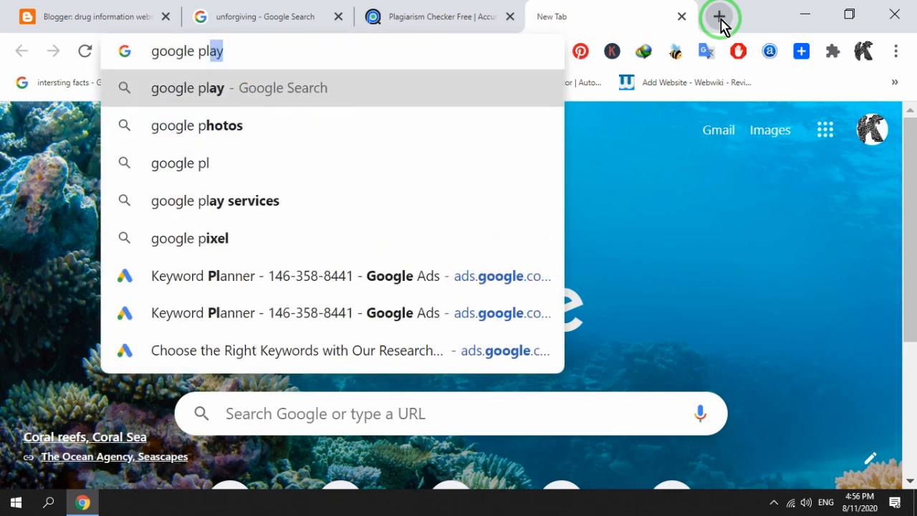
type("anner")
key("Return")
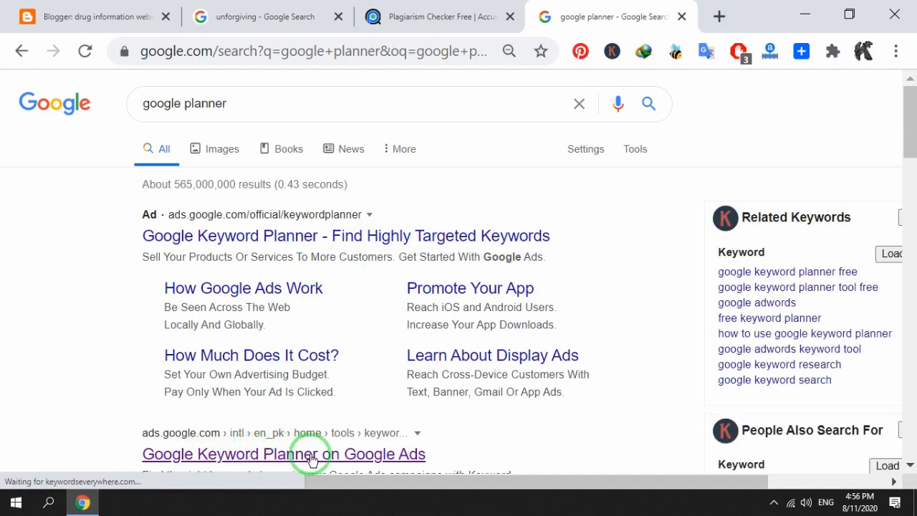
left_click(351, 453)
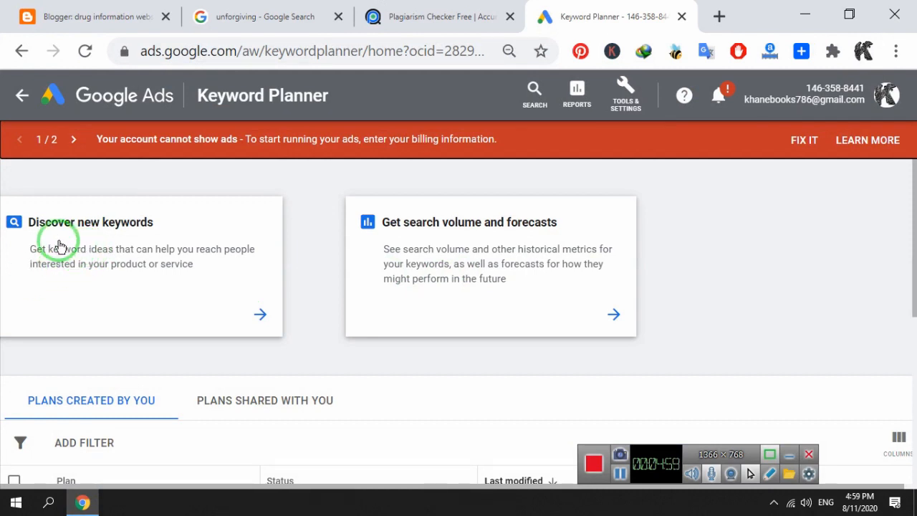
- Start discovering new keywords and add the copied phrase "Weigh Loss" as the seed keyword
left_click(115, 231)
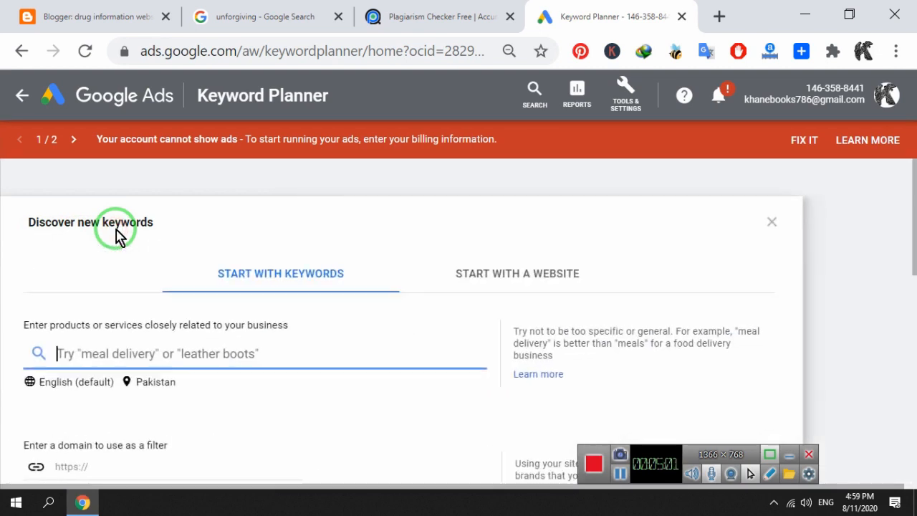
right_click(90, 348)
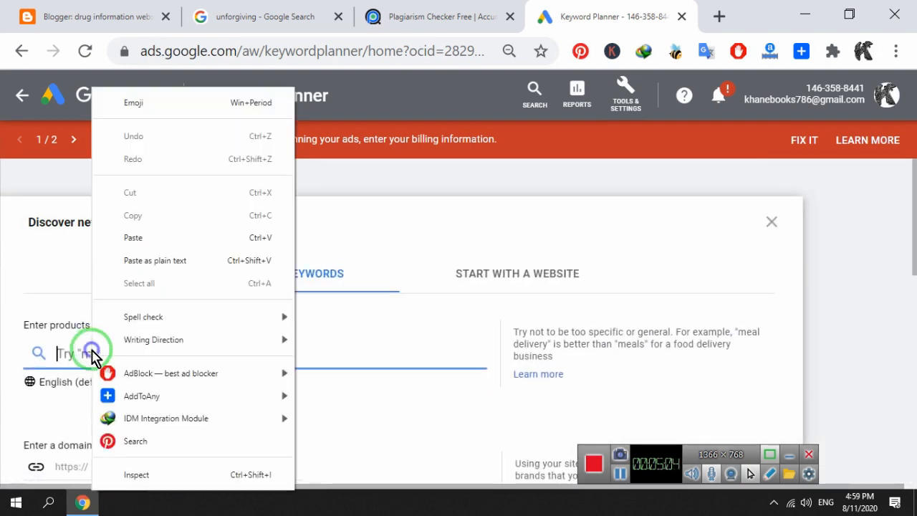
left_click(135, 240)
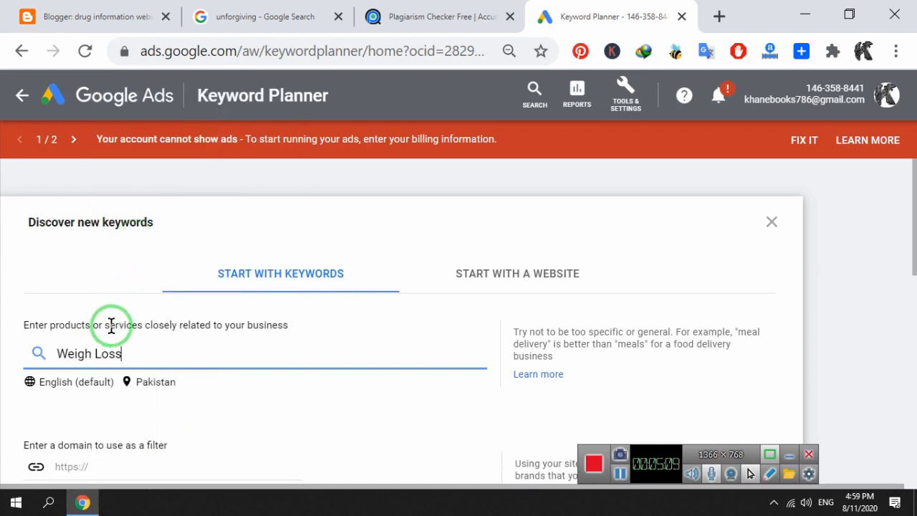
key("Return")
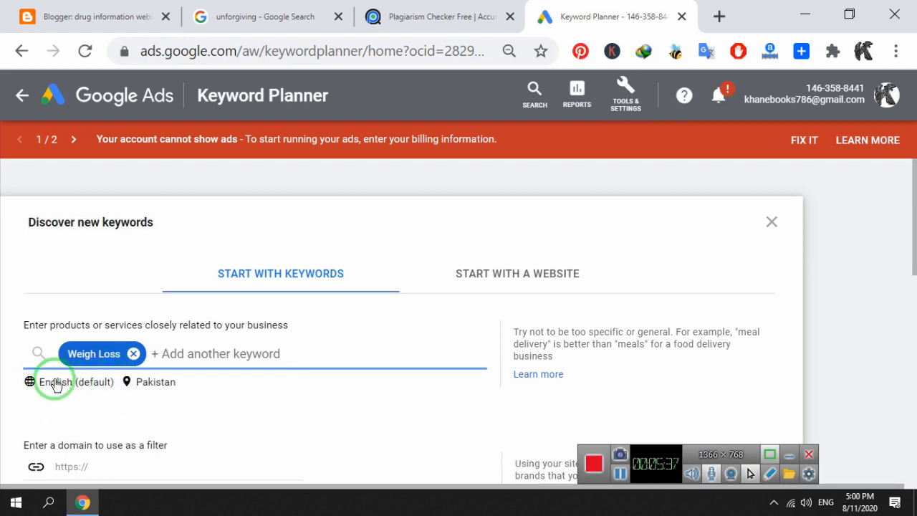
- Replace the targeted location Pakistan with the countries United States and Canada, and save the locations
left_click(152, 389)
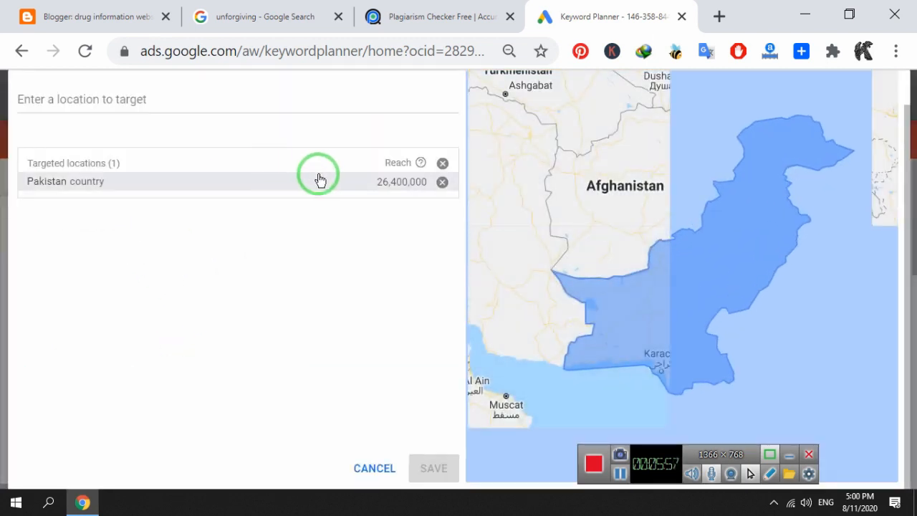
left_click(441, 183)
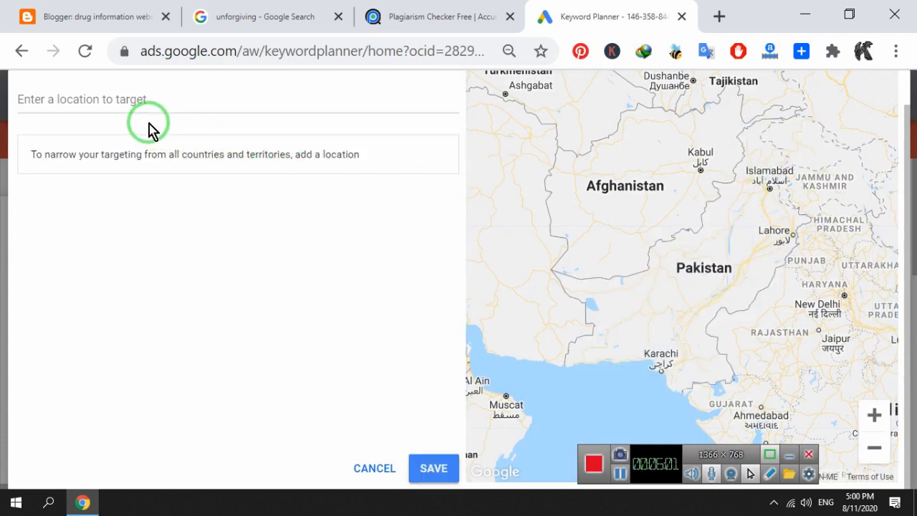
left_click(102, 97)
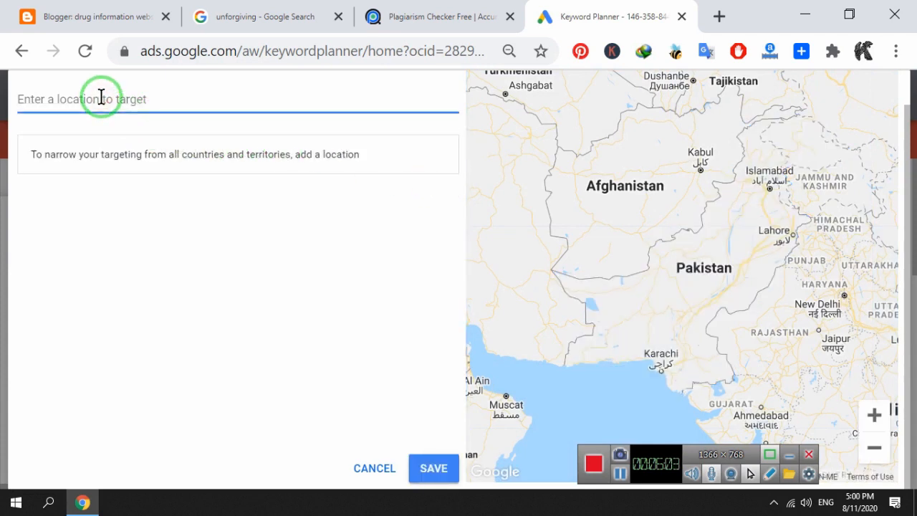
type("unite")
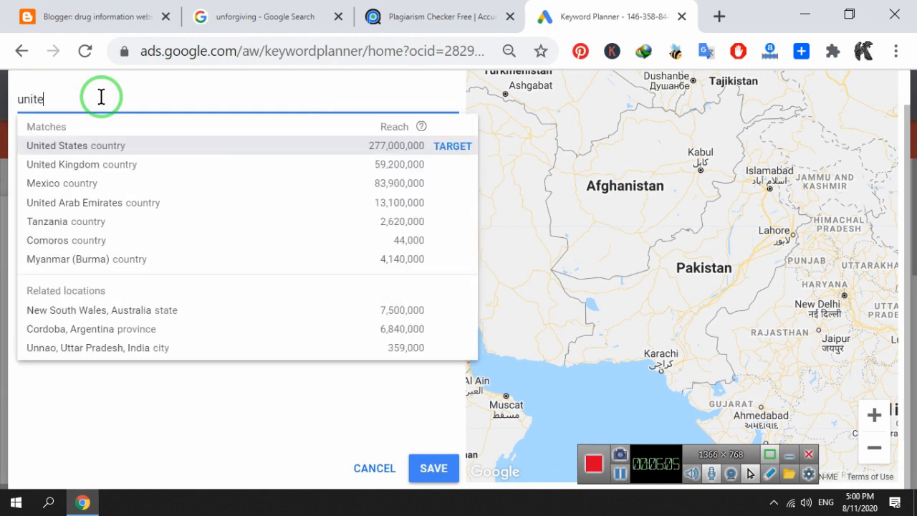
left_click(107, 147)
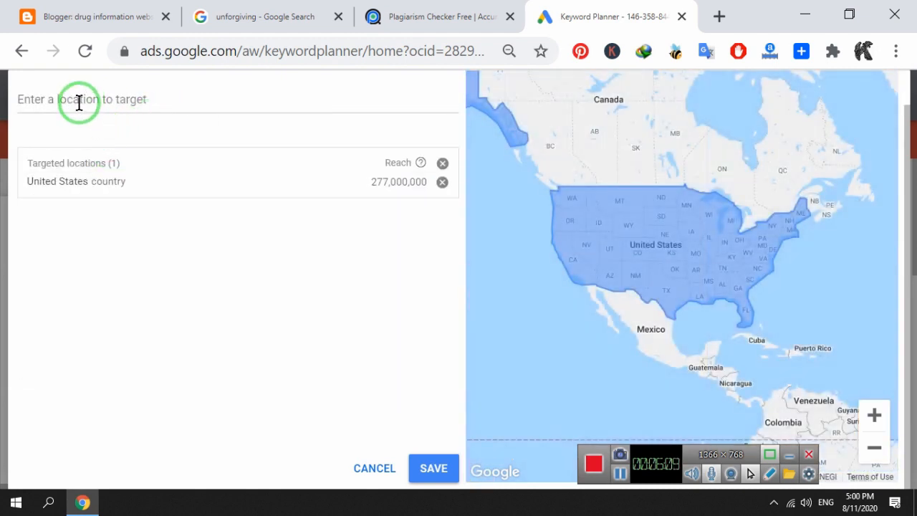
left_click(79, 102)
type("can")
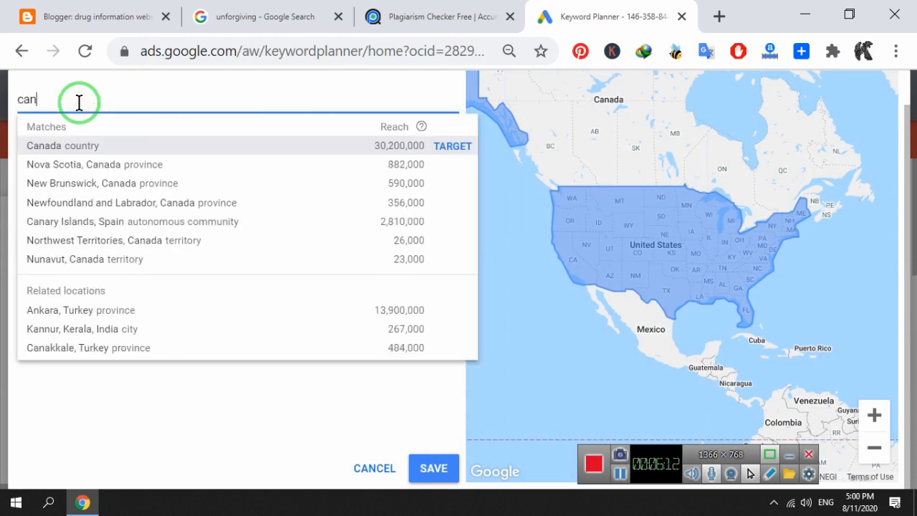
left_click(79, 143)
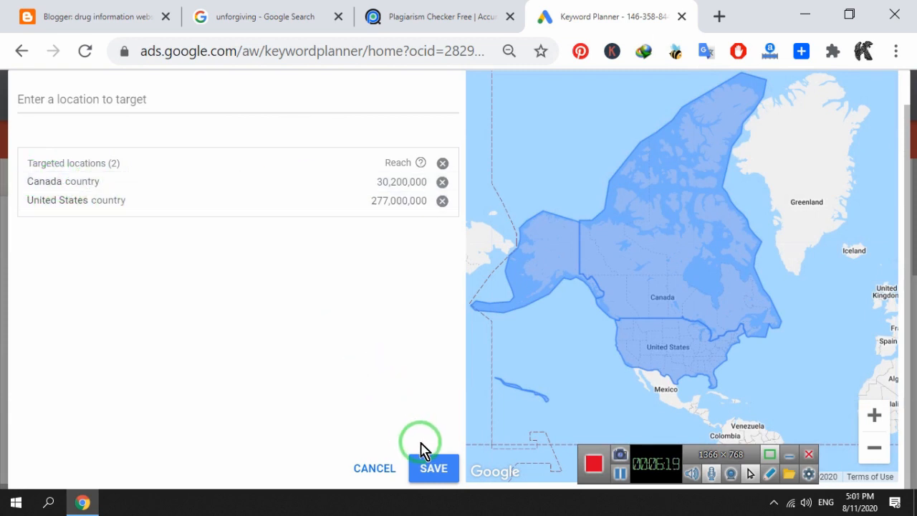
left_click(427, 464)
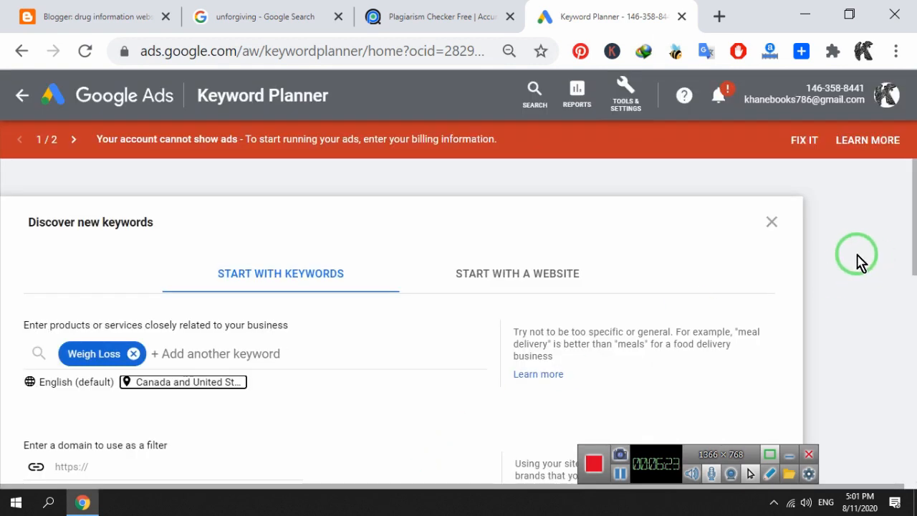
- Get the keyword idea results for the "Weigh Loss" seed keyword
left_click_drag(911, 251, 916, 261)
scroll(904, 269, "down", 2)
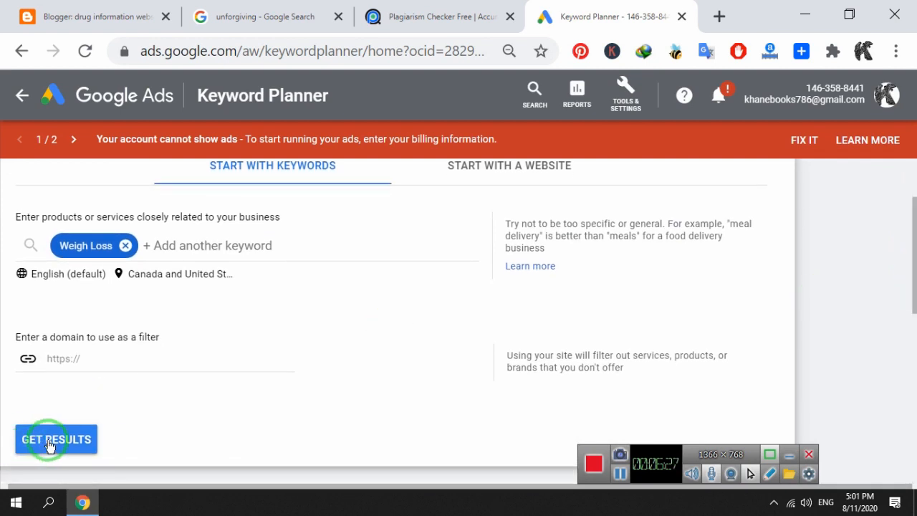
left_click(40, 445)
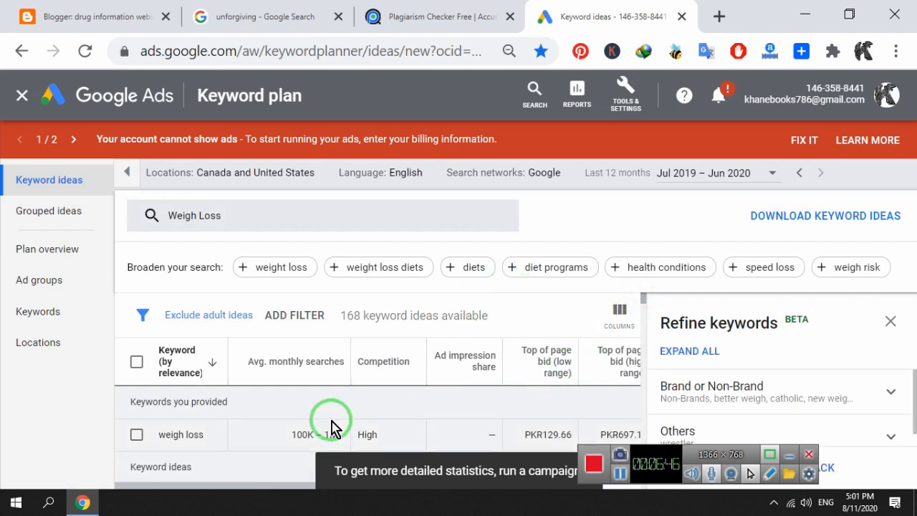
- Download the keyword ideas as a .csv file and open the downloaded Keyword Stats file in Excel
left_click(794, 229)
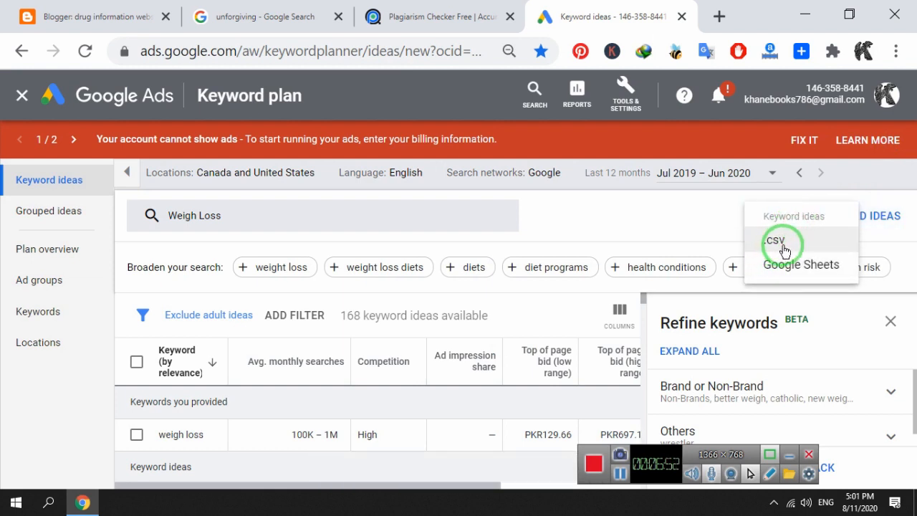
left_click(784, 248)
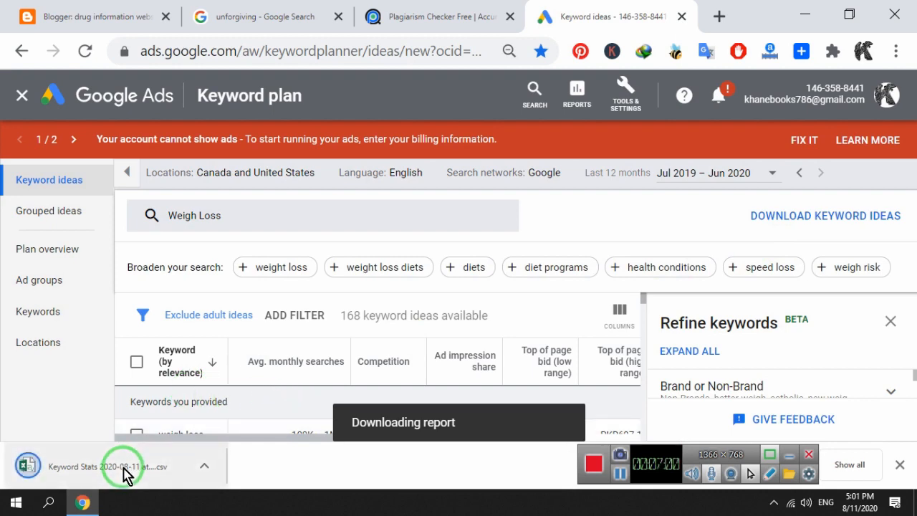
left_click(124, 473)
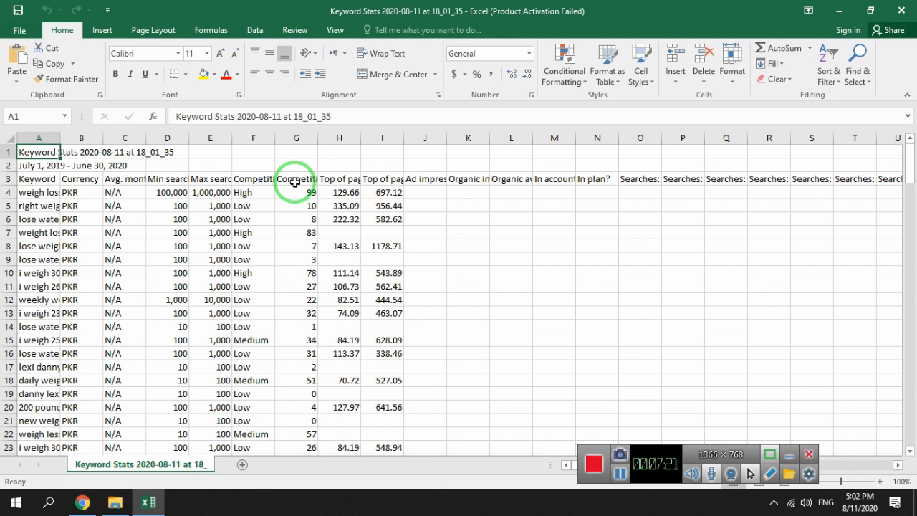
- Clear the report title and date range in rows 1 and 2, and enlarge the sheet view to 140%
left_click_drag(165, 166, 16, 151)
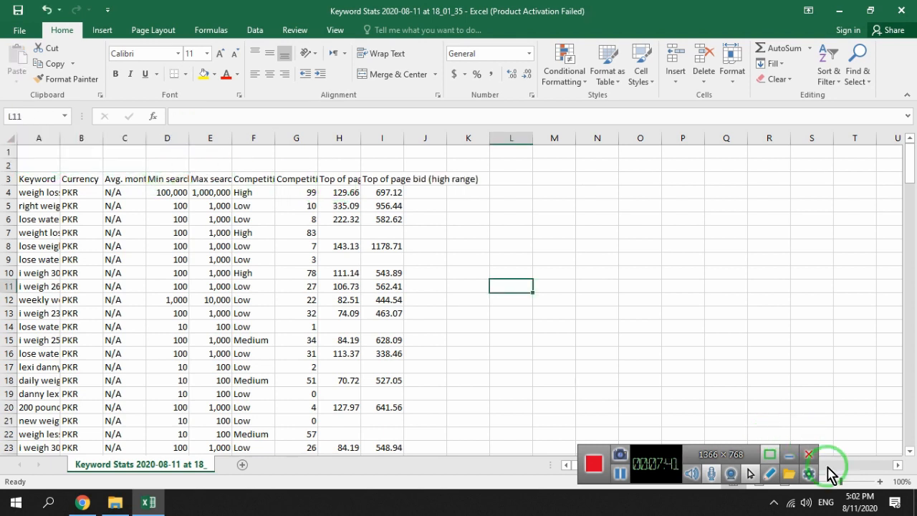
left_click(881, 481)
left_click(881, 482)
left_click(881, 481)
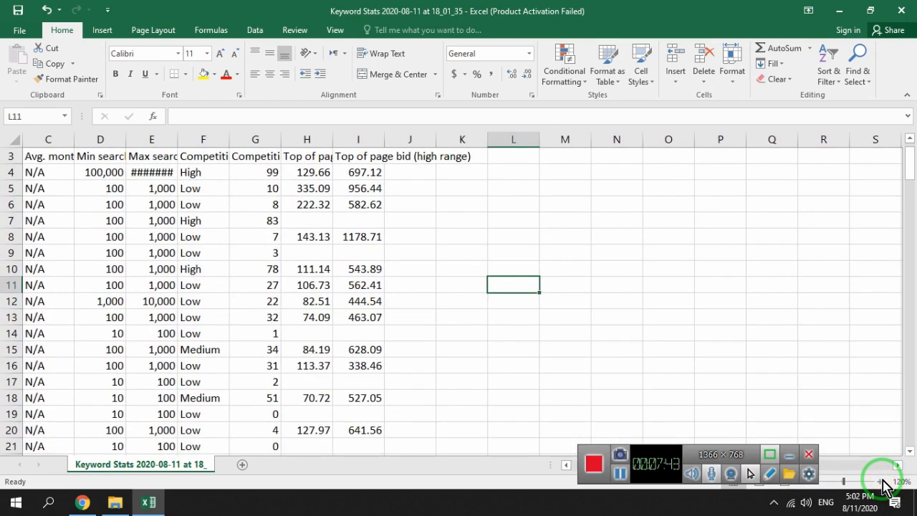
left_click(881, 482)
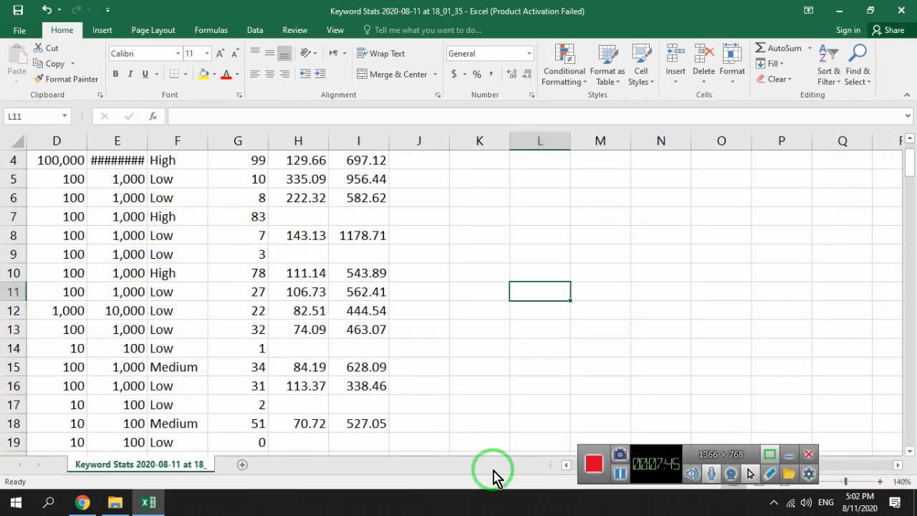
left_click(565, 465)
left_click(566, 466)
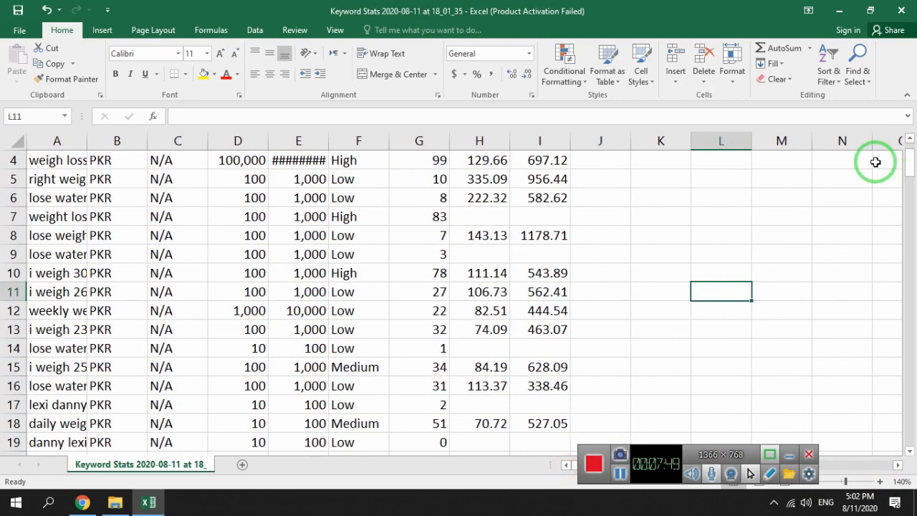
scroll(898, 162, "up", 1)
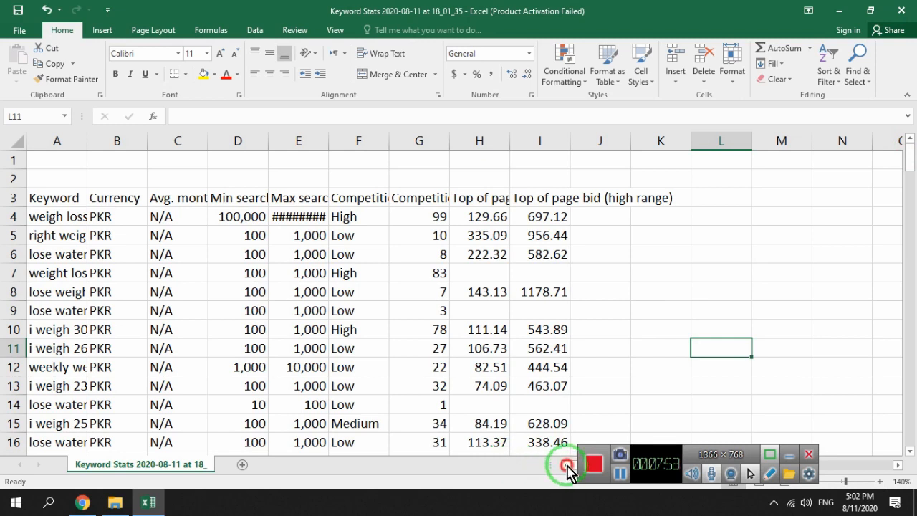
- Examine the average monthly searches and the minimum and maximum search volume for the "weigh loss" keyword in row 4
double_click(66, 217)
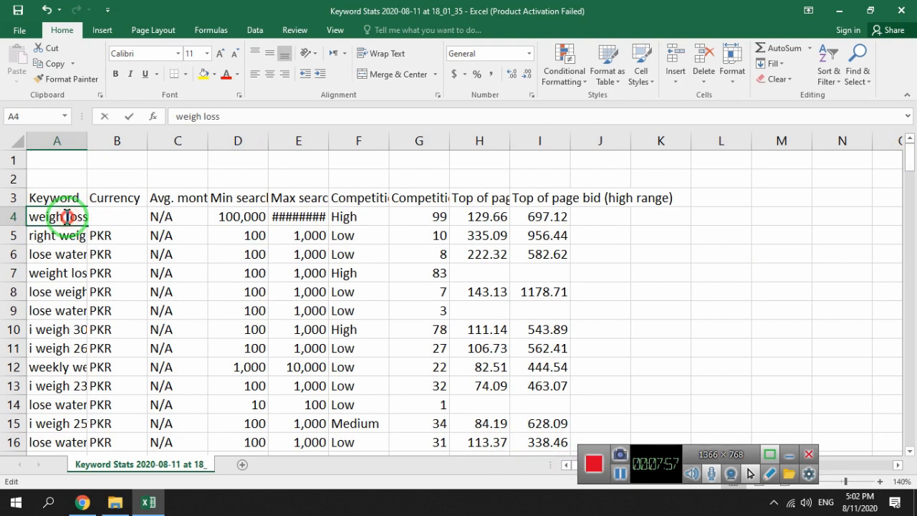
double_click(189, 199)
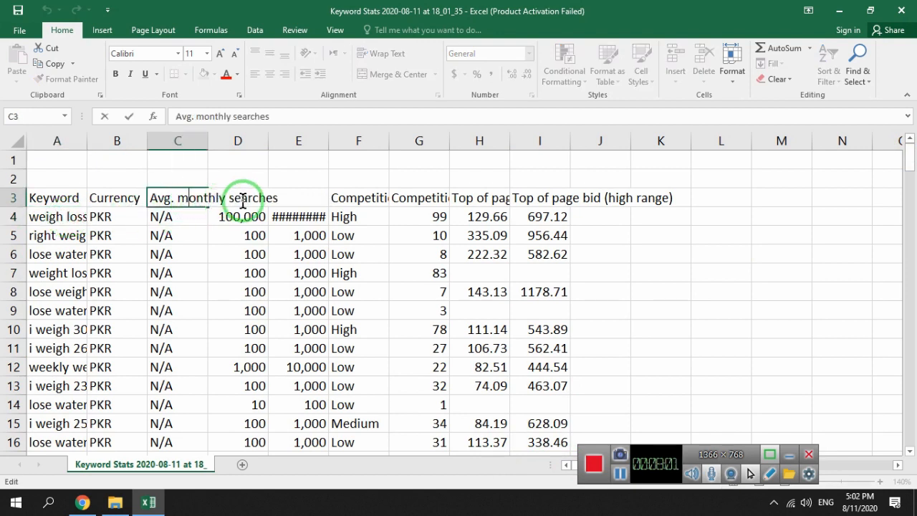
double_click(178, 216)
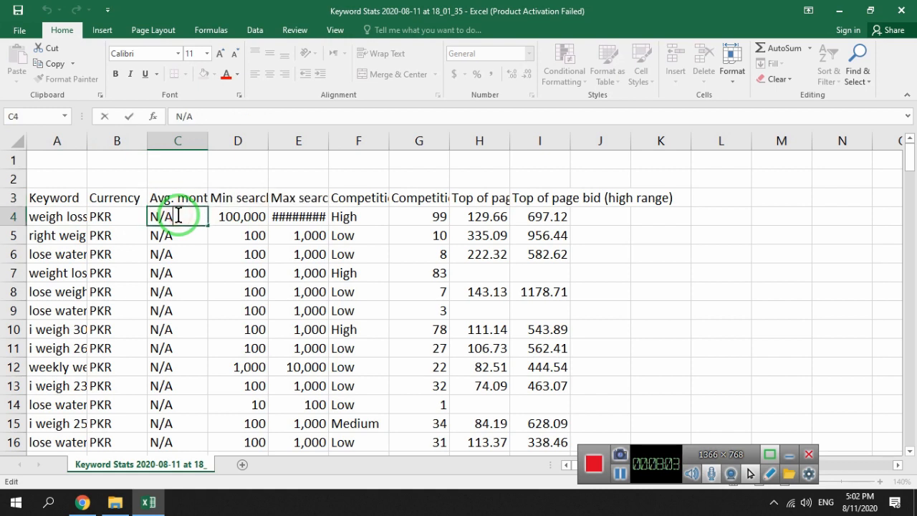
left_click_drag(177, 213, 144, 215)
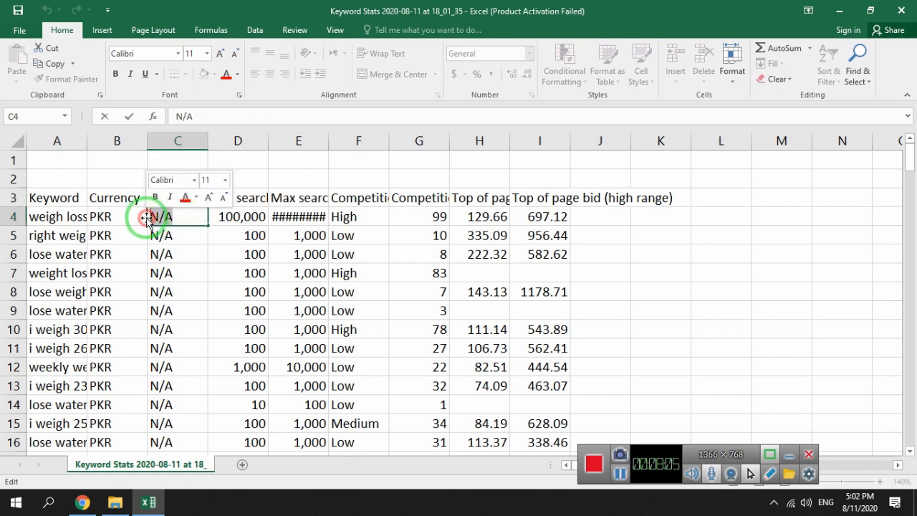
double_click(244, 196)
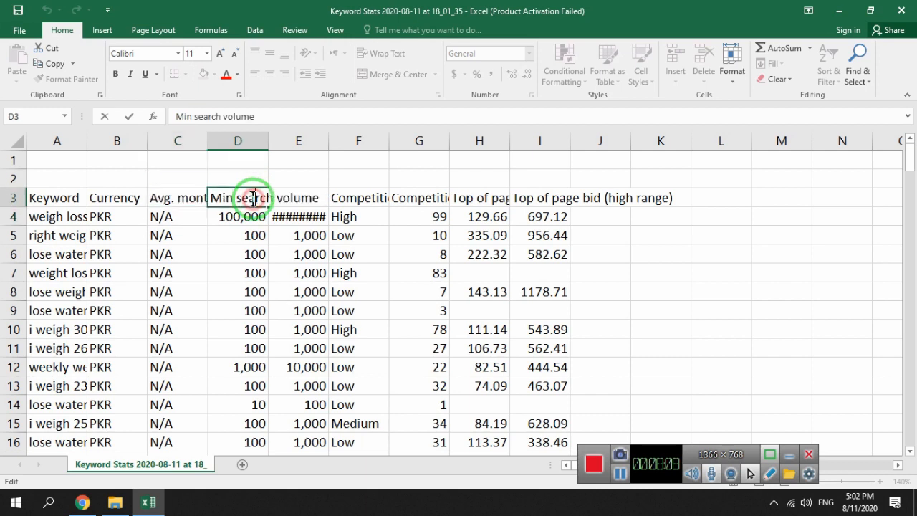
left_click_drag(241, 198, 301, 199)
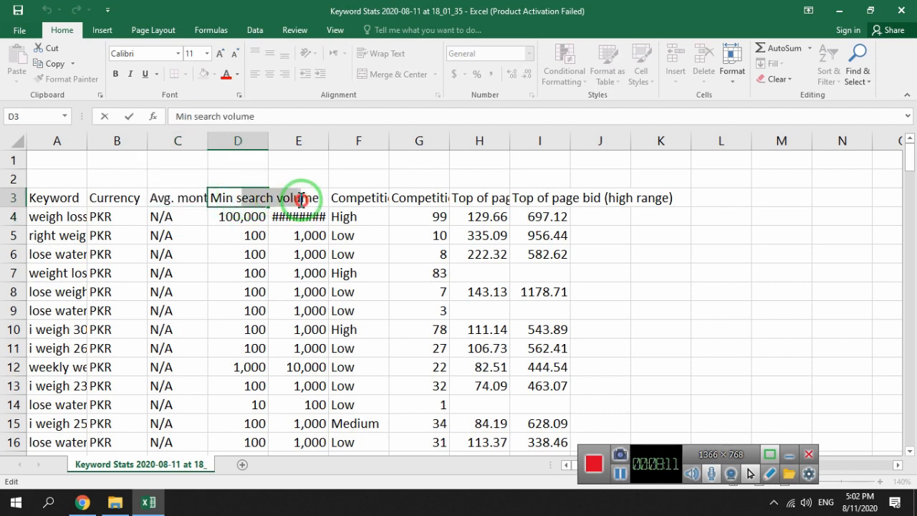
left_click(239, 219)
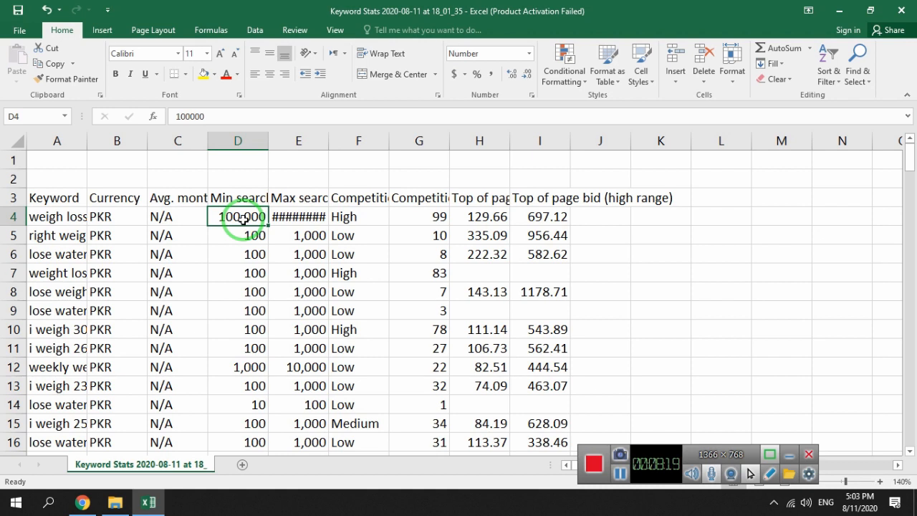
double_click(292, 215)
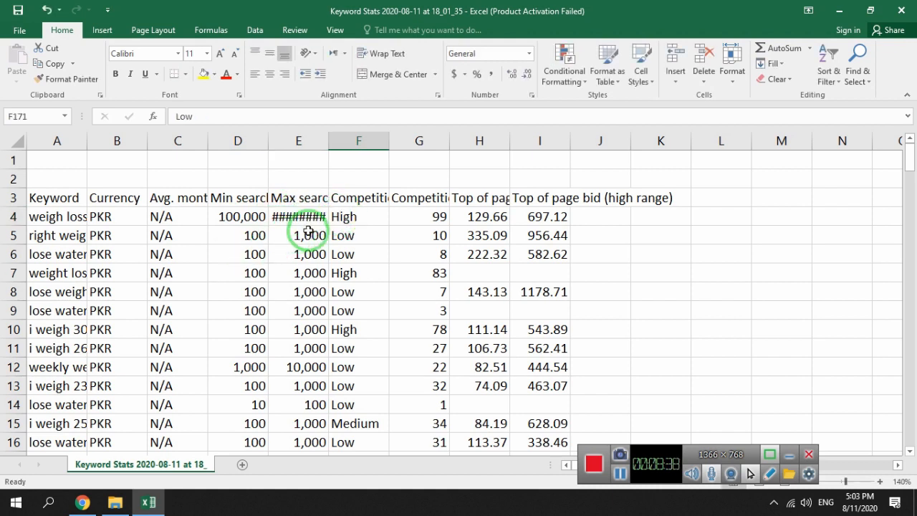
- Examine the competition level, indexed competition value and low and high top of page bids for the "weigh loss" keyword
left_click(355, 221)
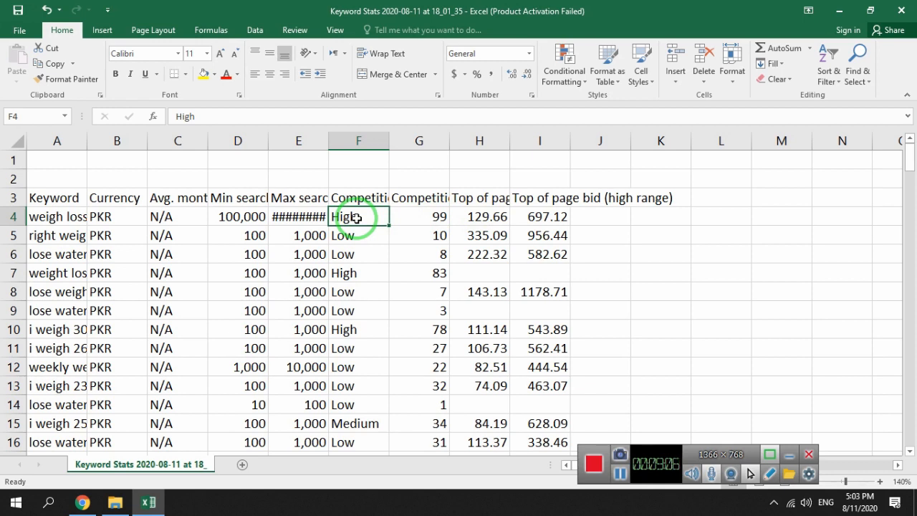
left_click(419, 195)
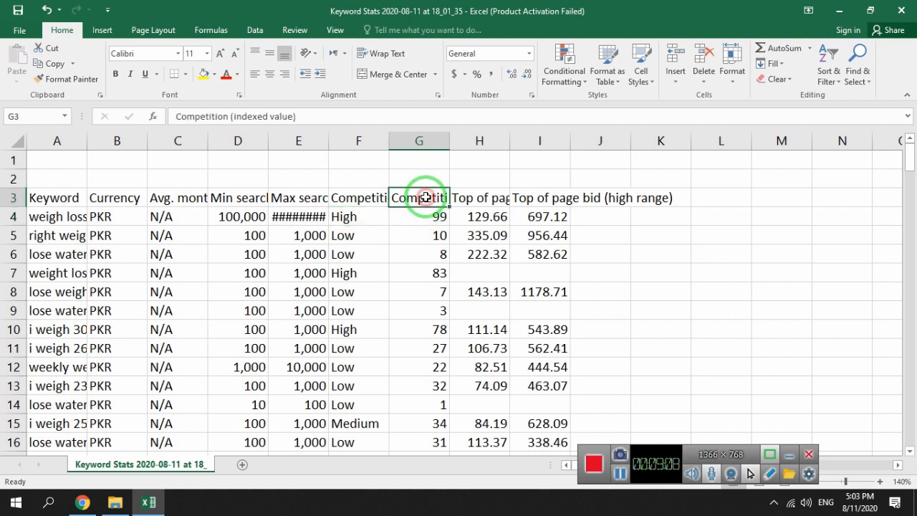
double_click(415, 216)
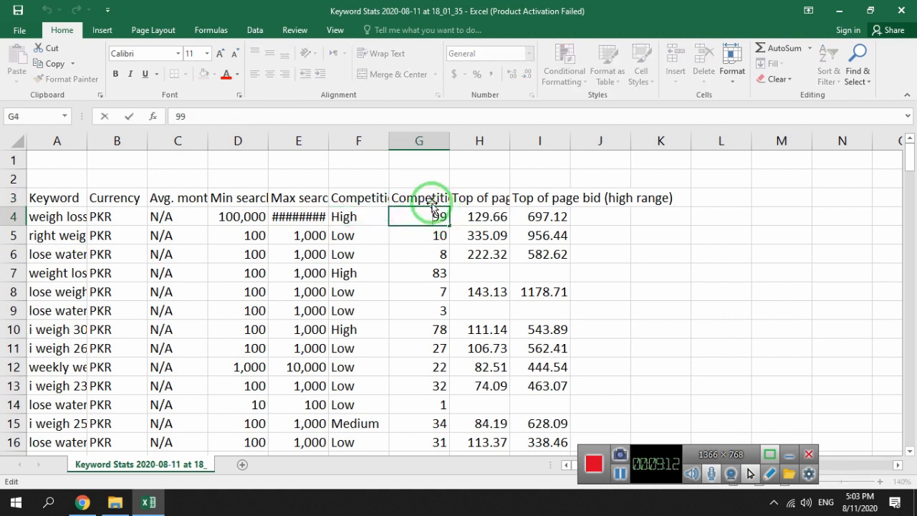
double_click(425, 198)
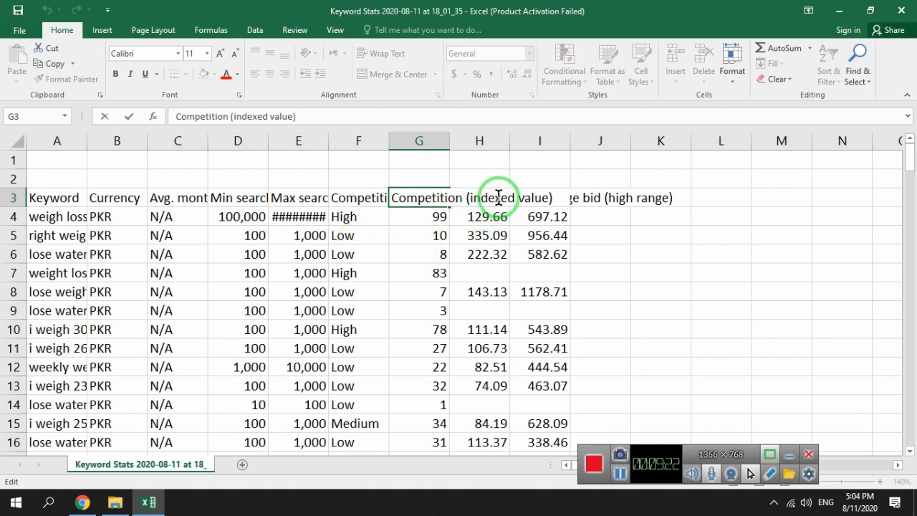
left_click(477, 217)
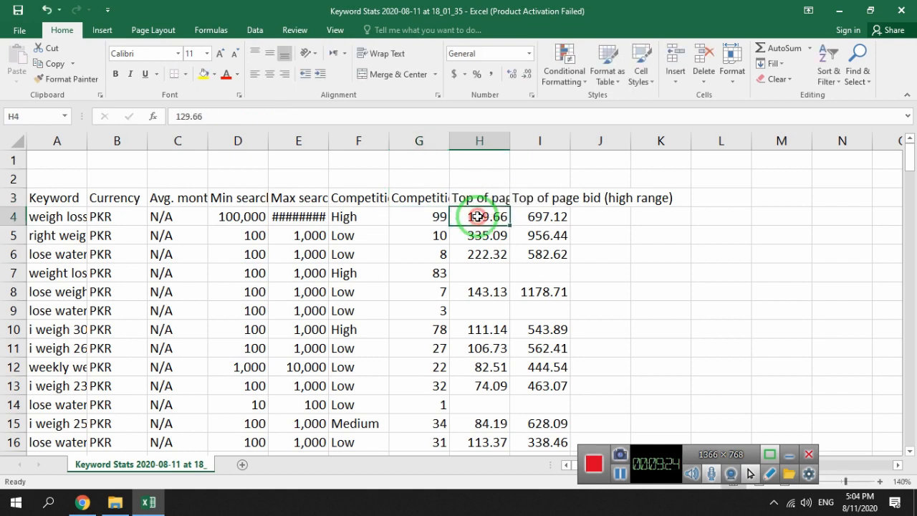
double_click(487, 198)
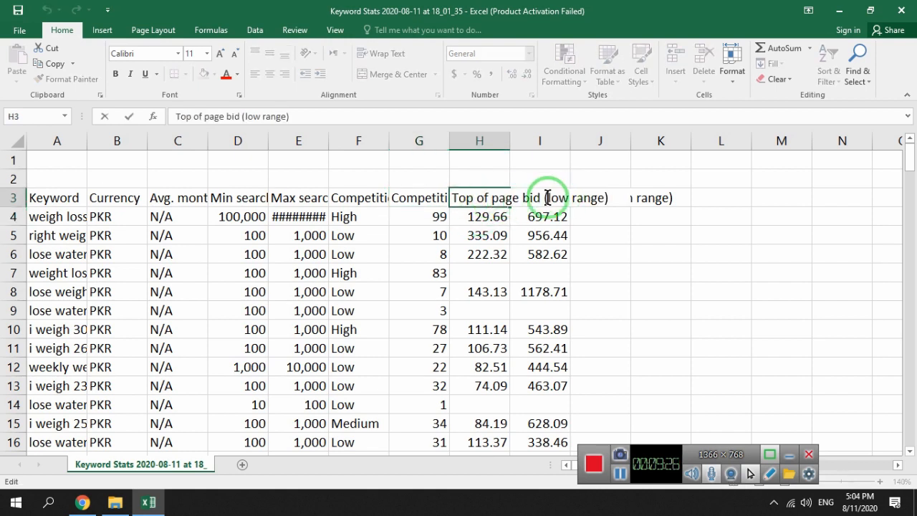
left_click(495, 218)
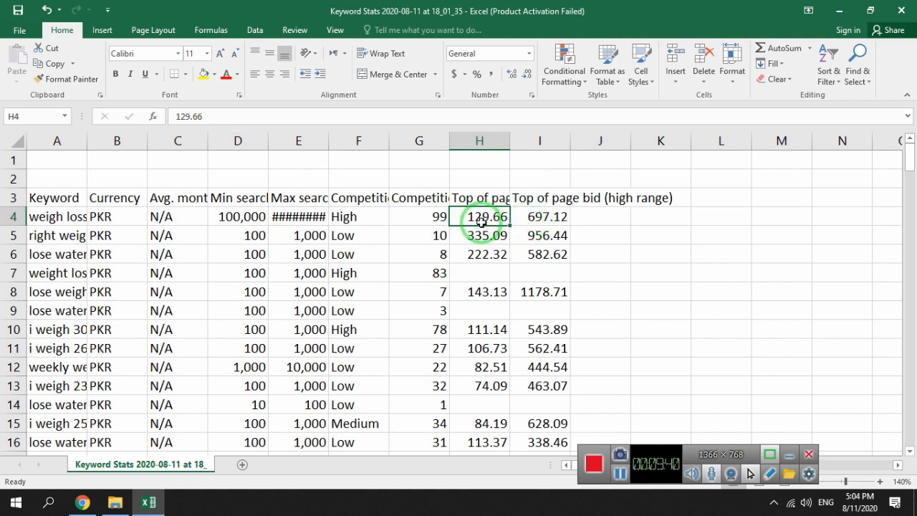
left_click(543, 218)
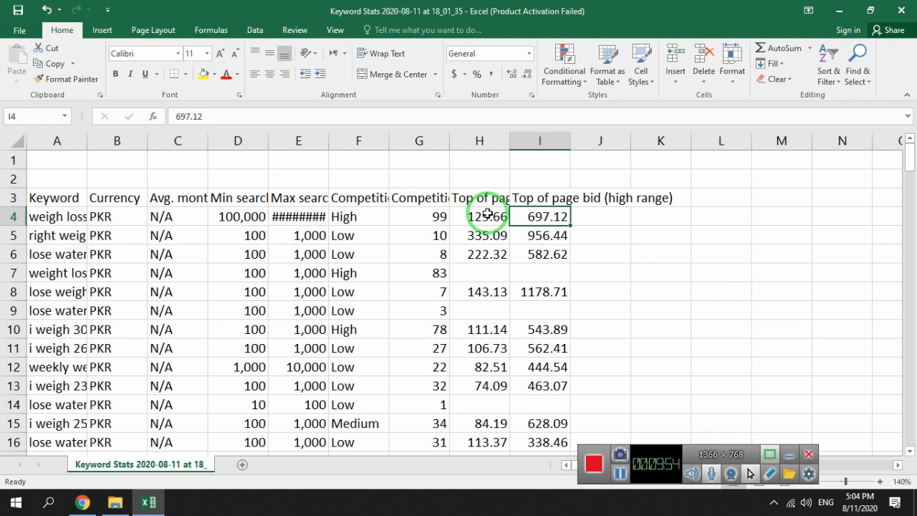
- Examine the keyword text and competition values of "right weight clinic" in row 5 and the keywords further down the list
left_click(334, 242)
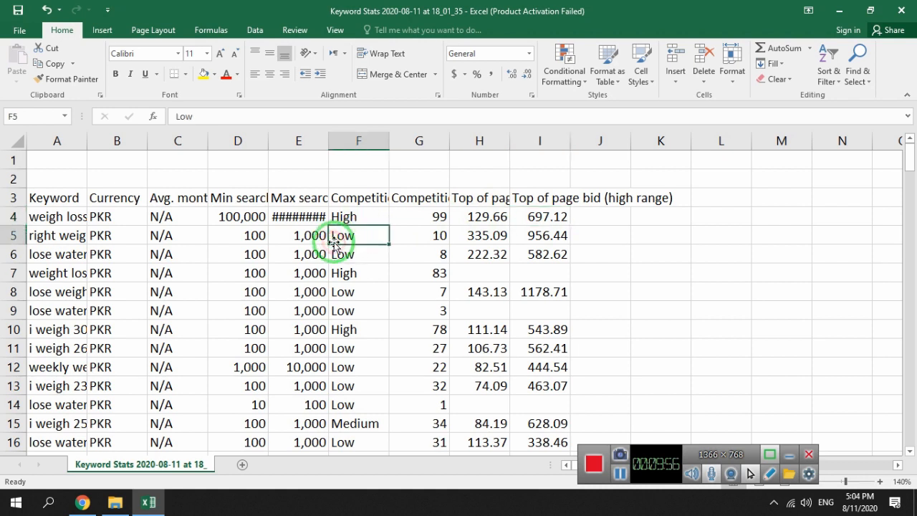
left_click(71, 243)
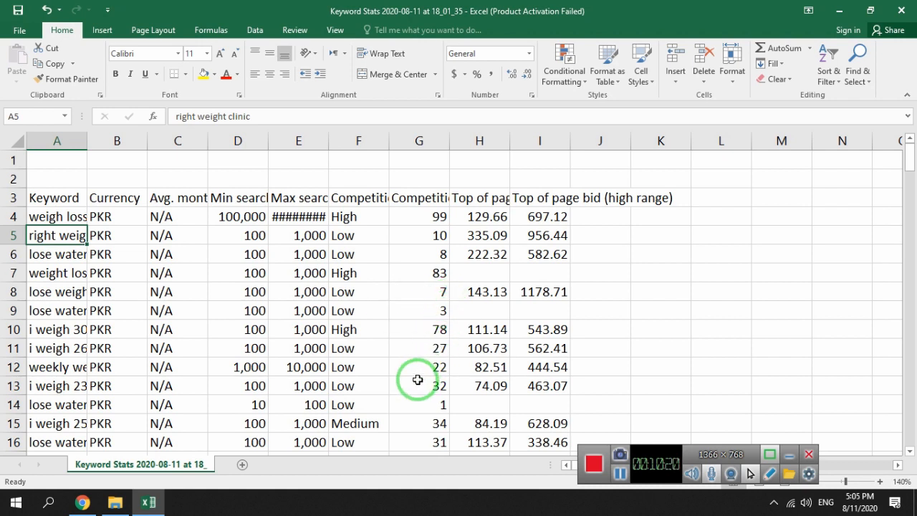
double_click(419, 252)
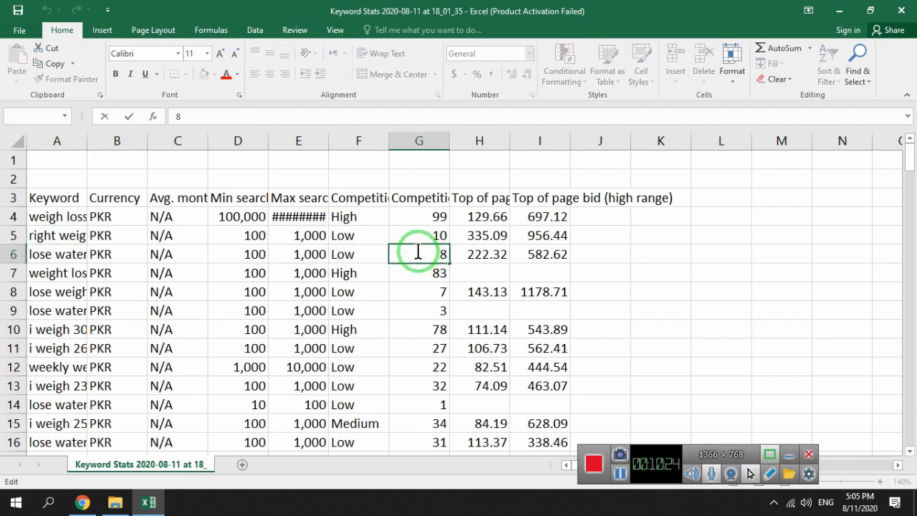
left_click_drag(418, 252, 452, 253)
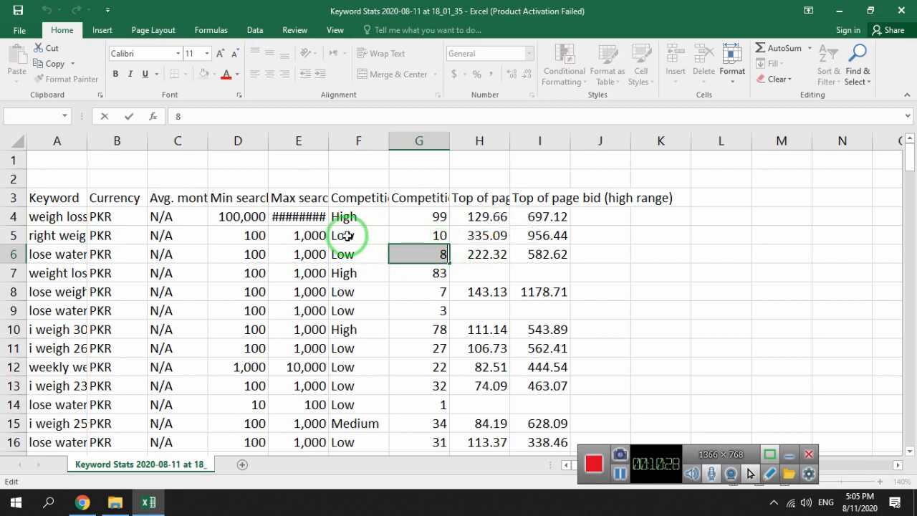
left_click(425, 235)
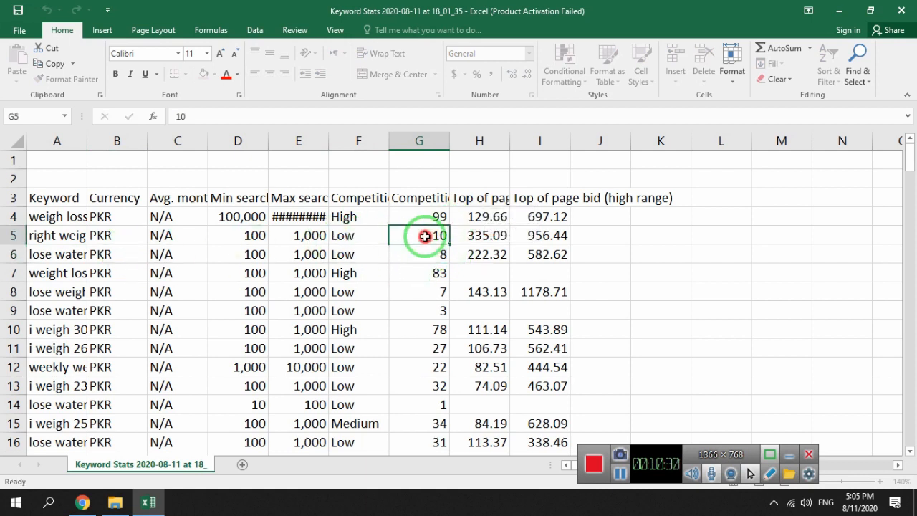
left_click_drag(407, 254, 79, 242)
left_click(79, 241)
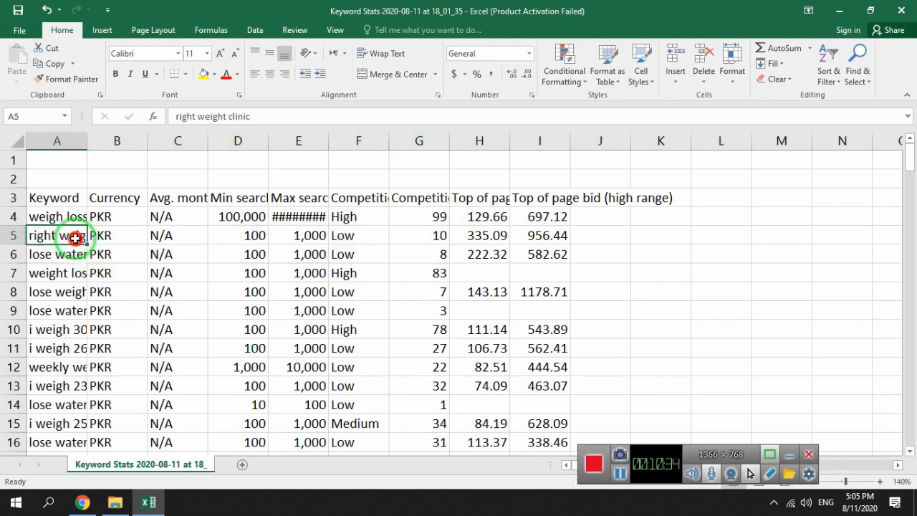
double_click(77, 239)
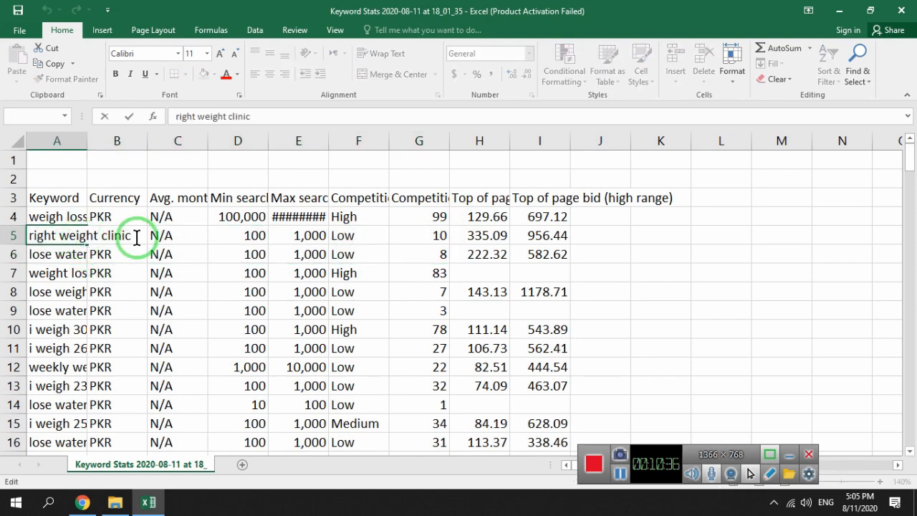
left_click_drag(909, 163, 908, 169)
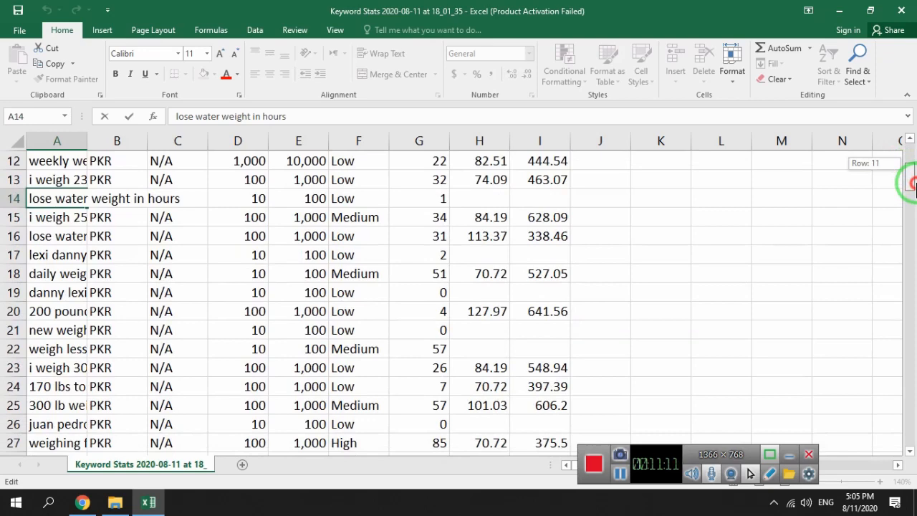
left_click_drag(914, 185, 915, 201)
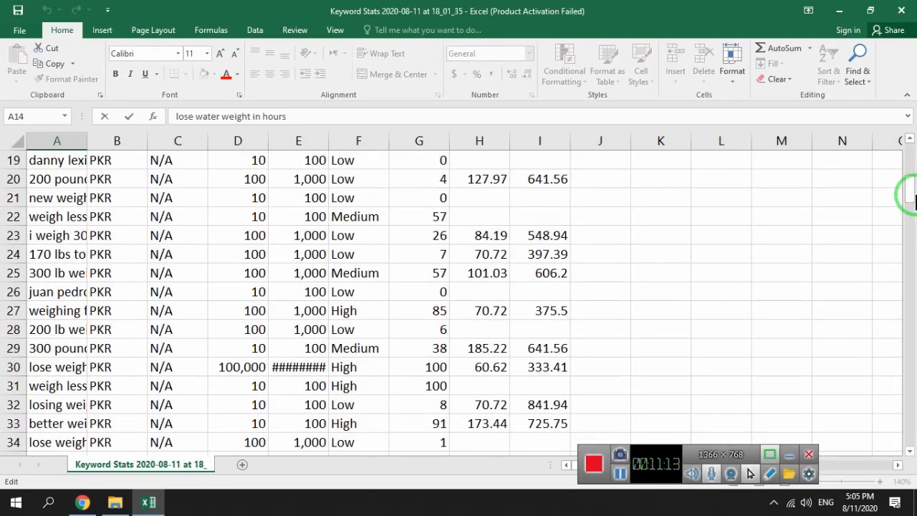